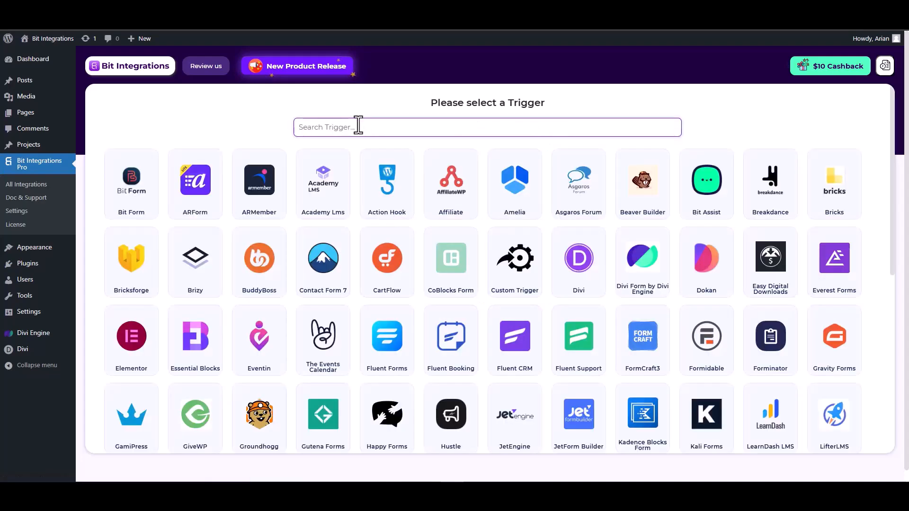
Pick Divi Form by Divi Engine as the trigger and fetch to await a form submission.
{"action": "type", "text": "divi"}
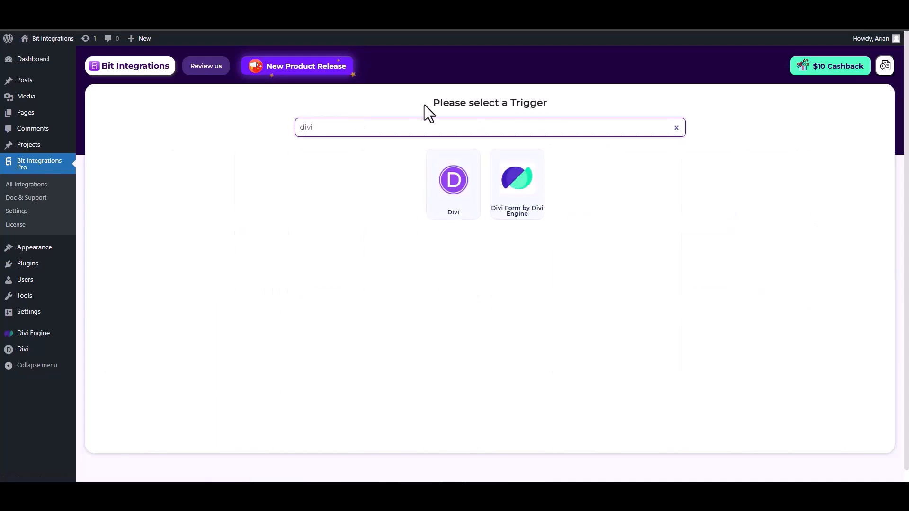
{"action": "left_click", "coordinate": [527, 196]}
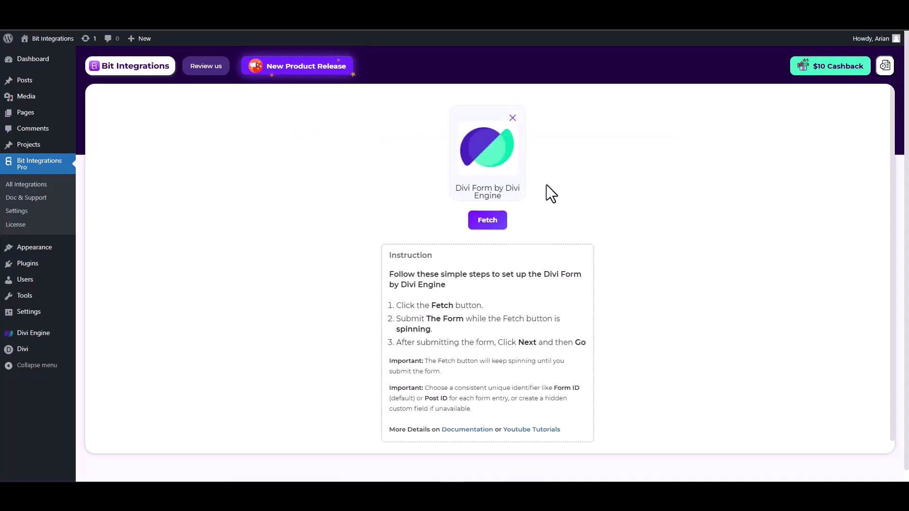
{"action": "left_click", "coordinate": [478, 226]}
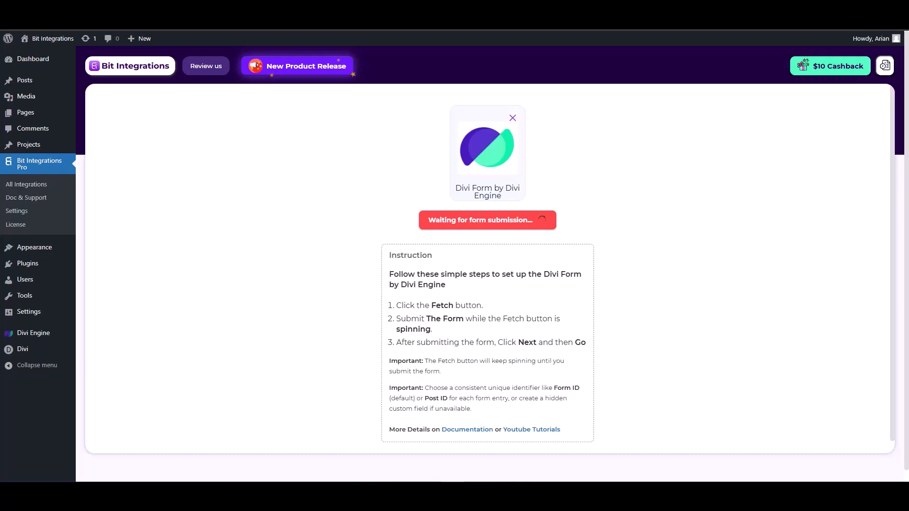
{"action": "key", "text": "ctrl+Tab"}
Submit a test Contact Form entry with name, email and number 1234567, then reload the page.
{"action": "left_click", "coordinate": [689, 174]}
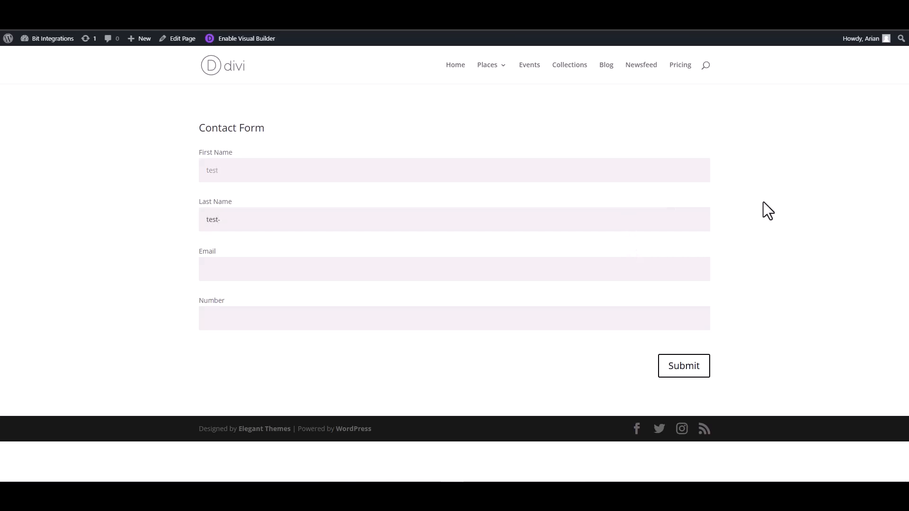
{"action": "left_click", "coordinate": [676, 274]}
{"action": "left_click", "coordinate": [641, 318]}
{"action": "type", "text": "1234567"}
{"action": "left_click", "coordinate": [696, 380]}
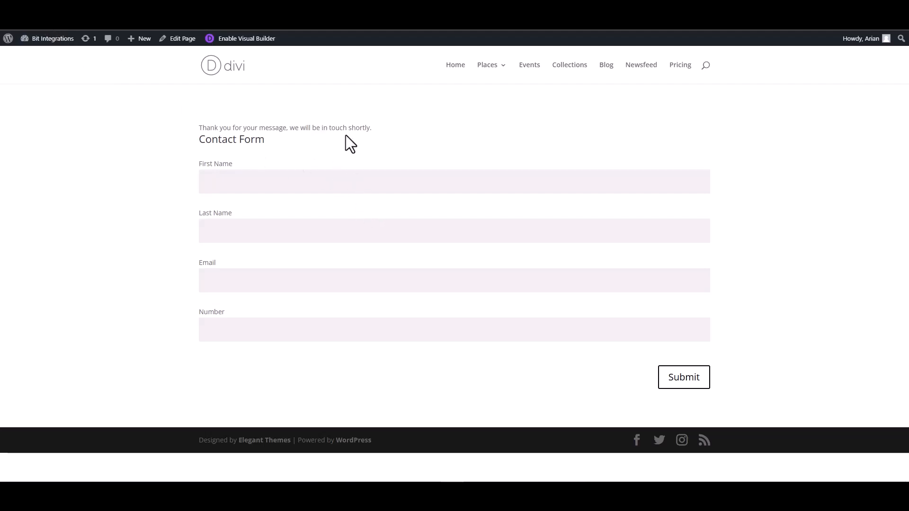
{"action": "key", "text": "F5"}
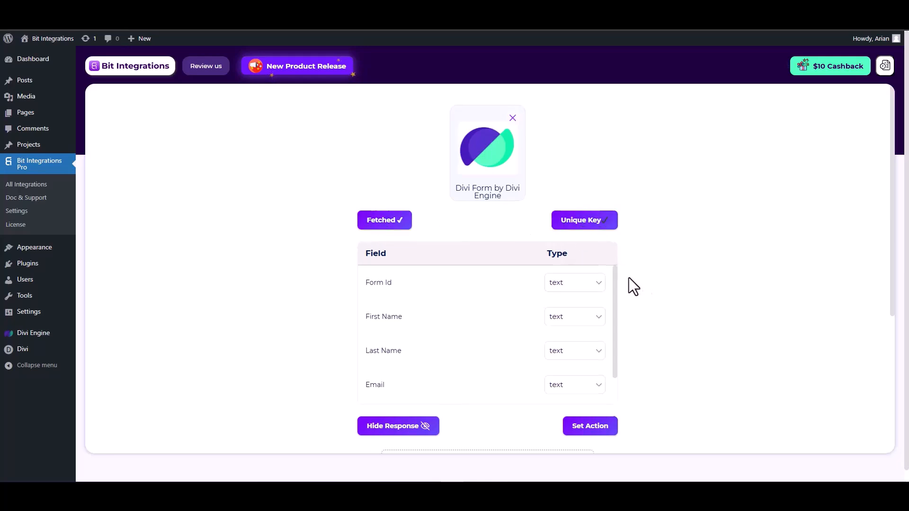
Set the fetched Email field's type to email and the Number field's type to number.
{"action": "scroll", "coordinate": [625, 284], "scroll_direction": "down", "scroll_amount": 1}
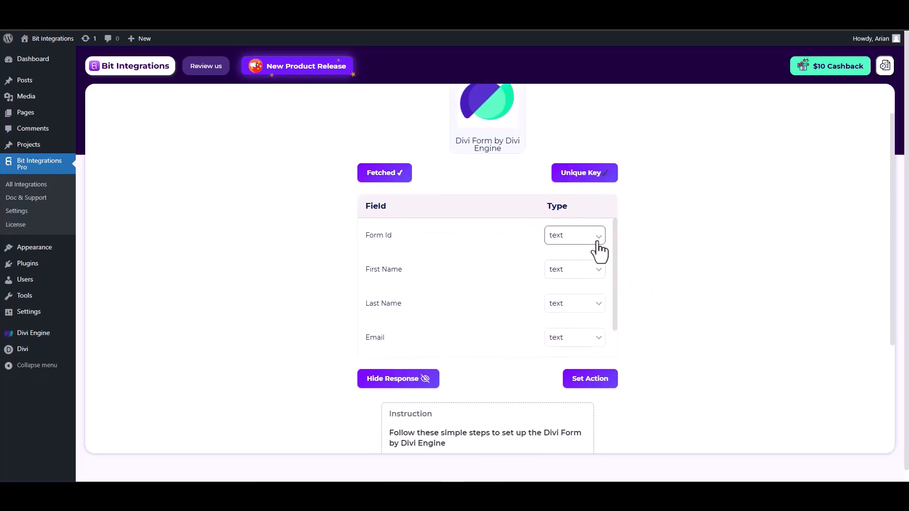
{"action": "scroll", "coordinate": [506, 284], "scroll_direction": "down", "scroll_amount": 1}
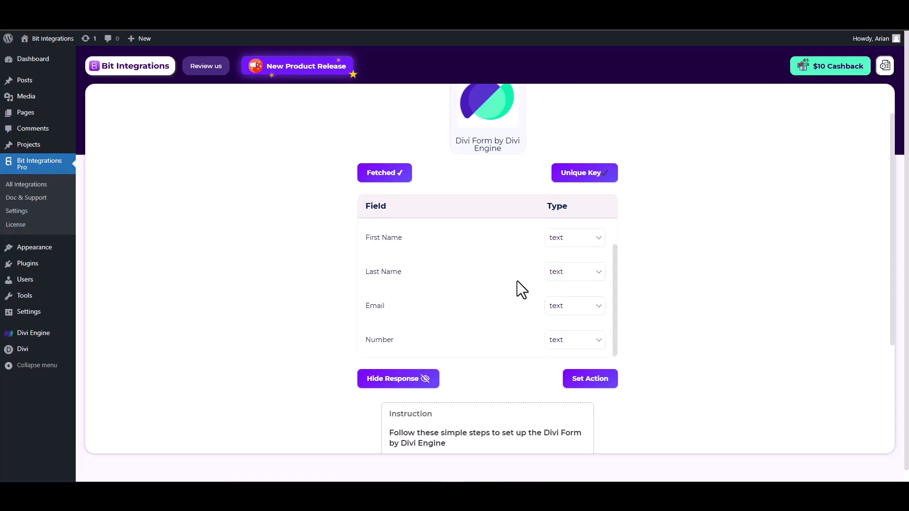
{"action": "left_click", "coordinate": [568, 305]}
{"action": "left_click", "coordinate": [557, 124]}
{"action": "scroll", "coordinate": [544, 315], "scroll_direction": "down", "scroll_amount": 1}
{"action": "left_click", "coordinate": [573, 302]}
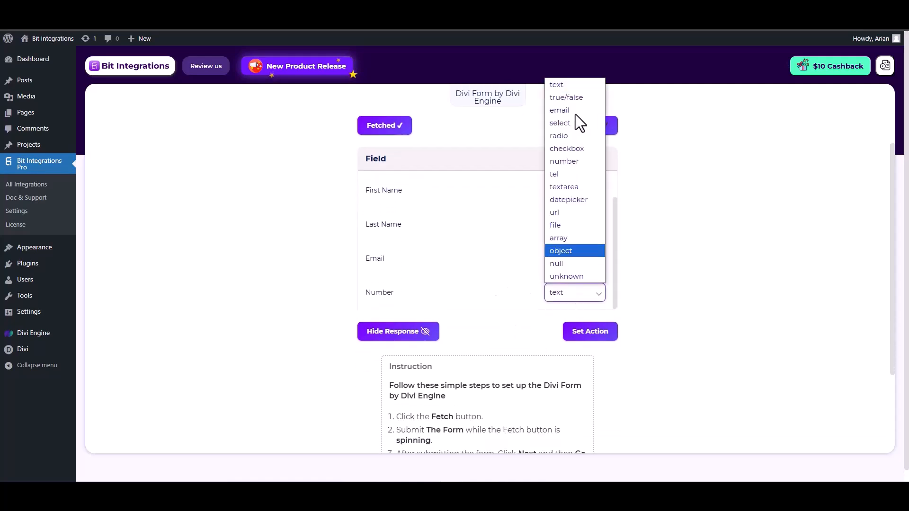
{"action": "left_click", "coordinate": [561, 171]}
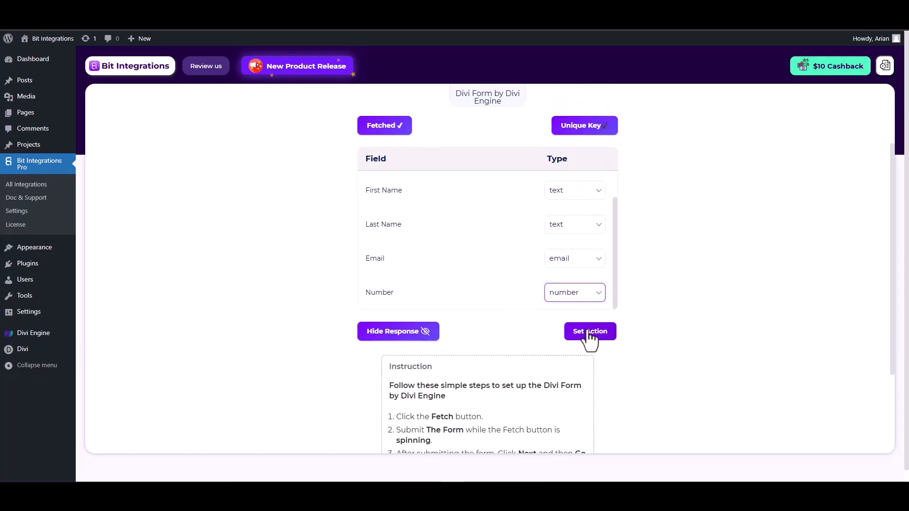
Search actions for 'al' and select Albato to reach its webhook settings.
{"action": "left_click", "coordinate": [590, 332]}
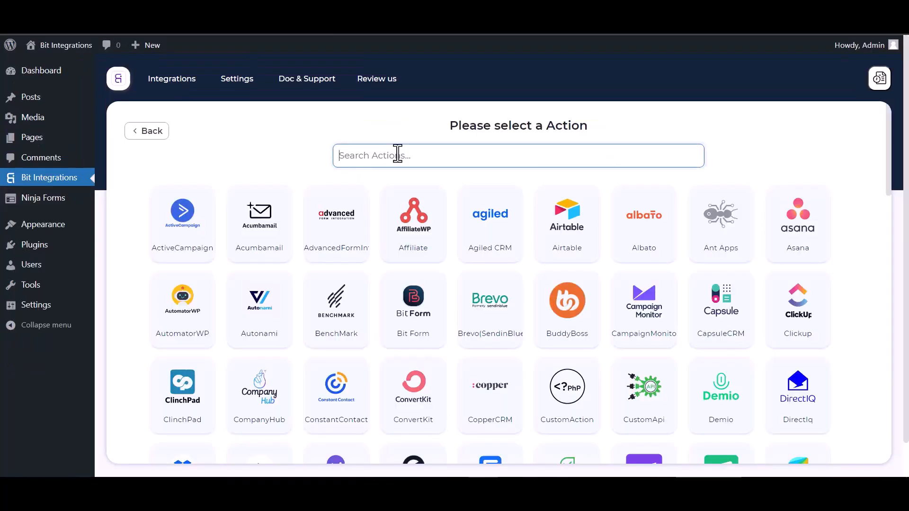
{"action": "type", "text": "al"}
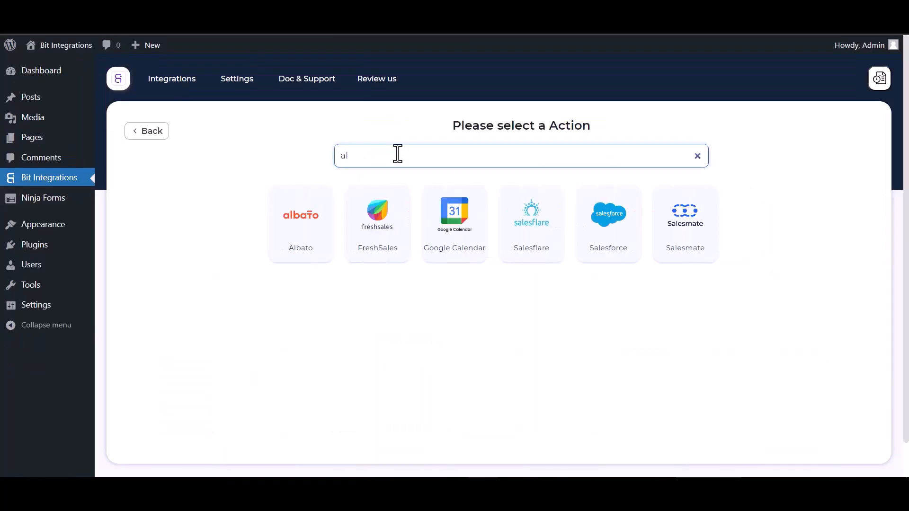
{"action": "left_click", "coordinate": [297, 211]}
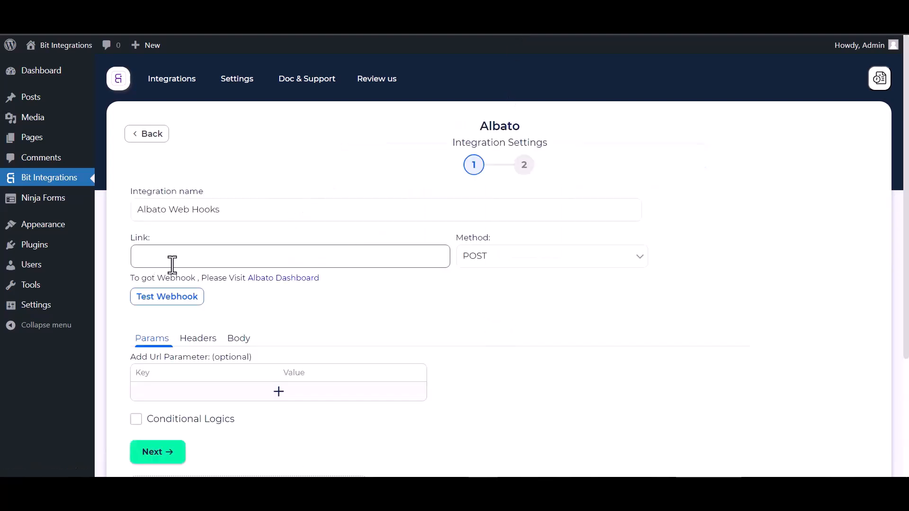
Start a new Albato automation and choose Webhook as the sending app.
{"action": "left_click", "coordinate": [274, 283]}
{"action": "left_click", "coordinate": [139, 163]}
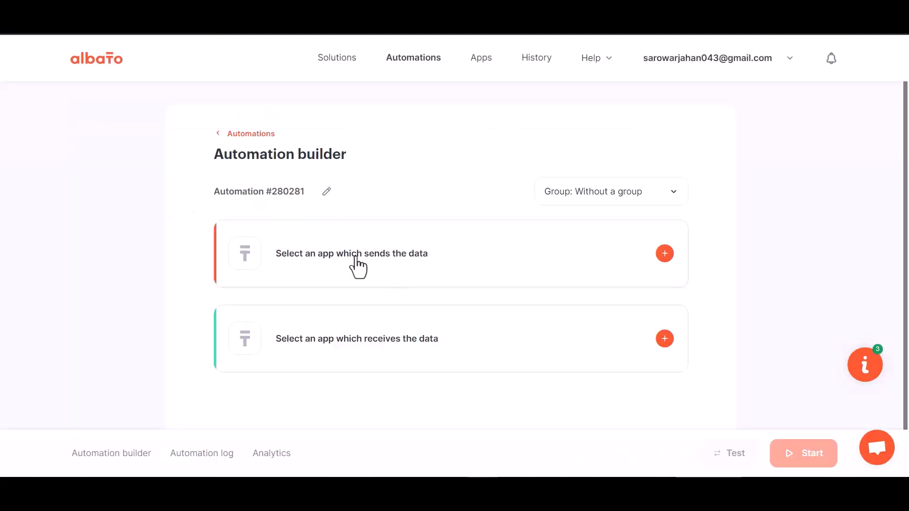
{"action": "left_click", "coordinate": [663, 253]}
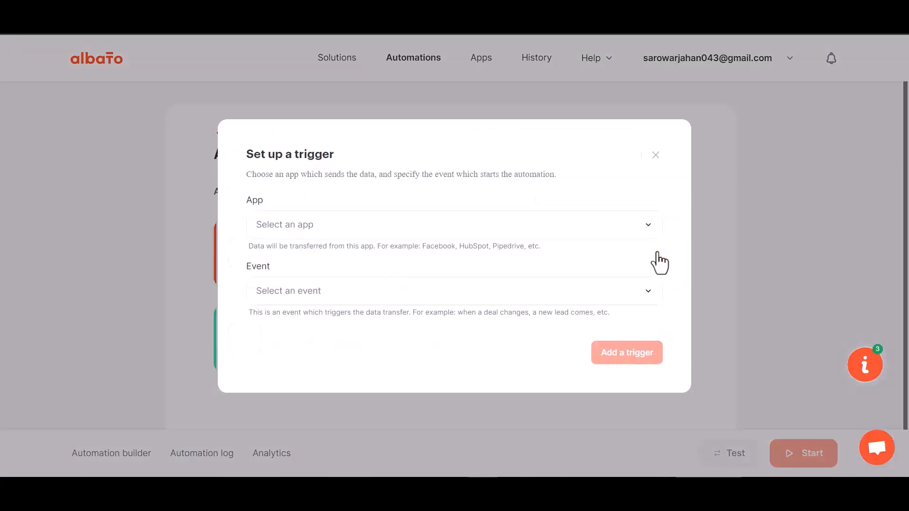
{"action": "left_click", "coordinate": [309, 235]}
{"action": "type", "text": "web"}
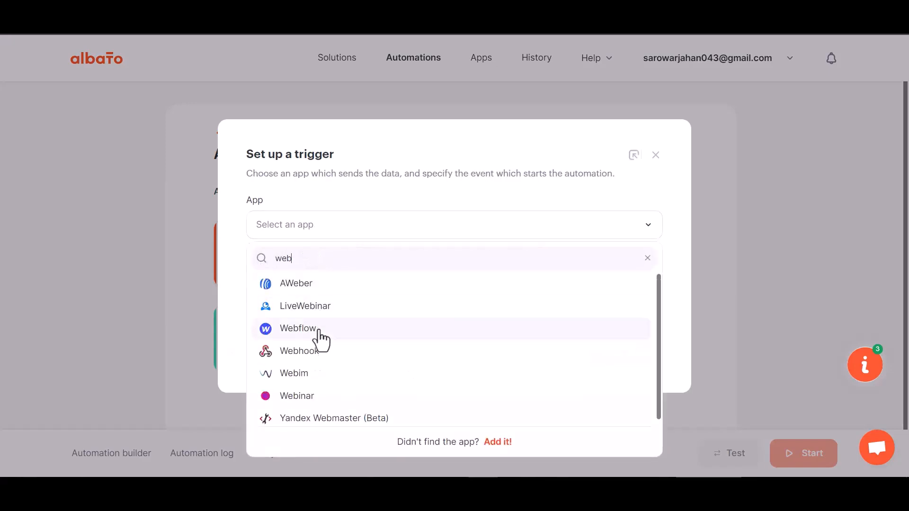
{"action": "type", "text": "h"}
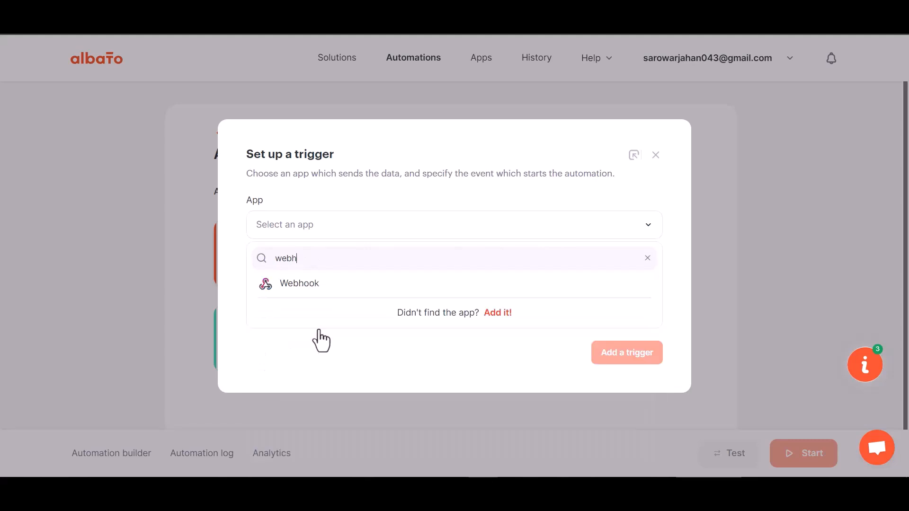
{"action": "left_click", "coordinate": [321, 293]}
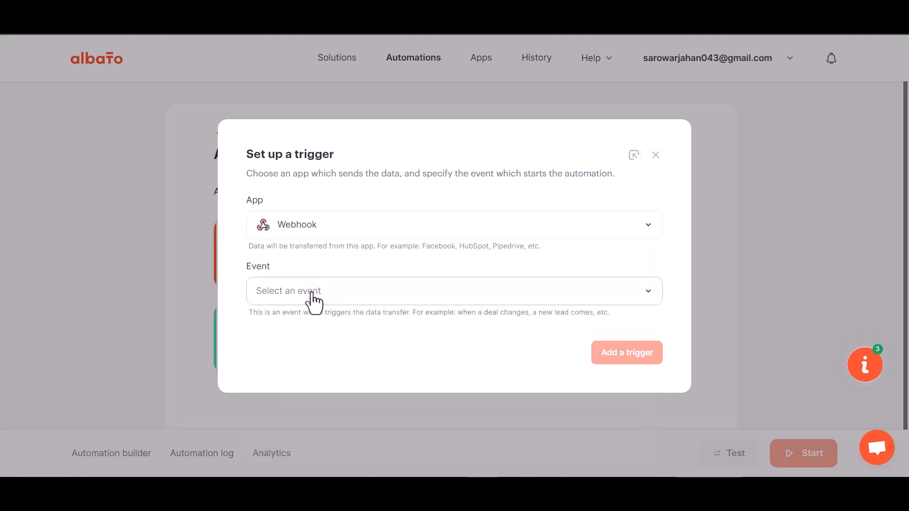
Add the Incoming webhook trigger using the My Account Webhook connection.
{"action": "left_click", "coordinate": [313, 291]}
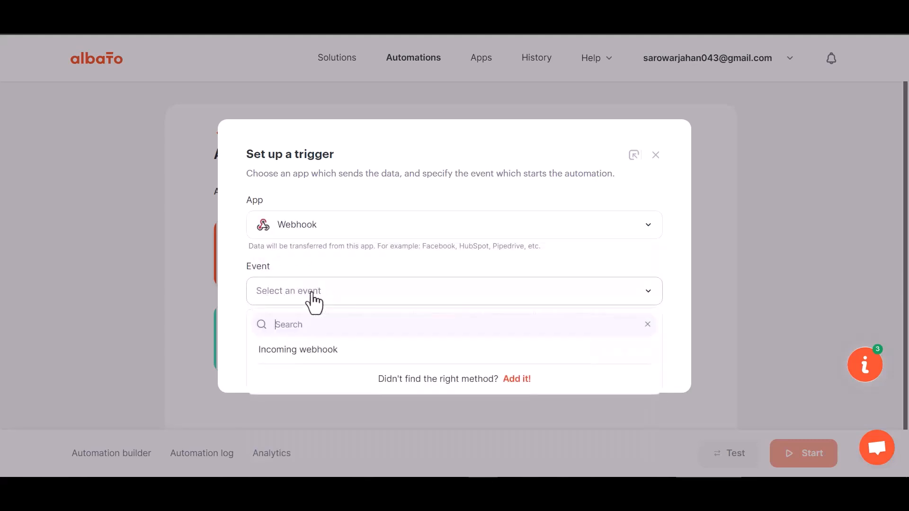
{"action": "left_click", "coordinate": [307, 350]}
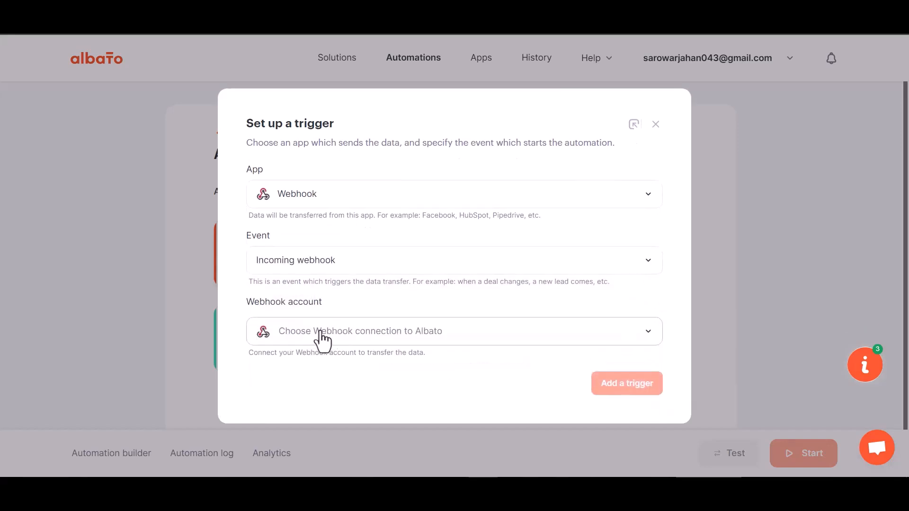
{"action": "left_click", "coordinate": [324, 338]}
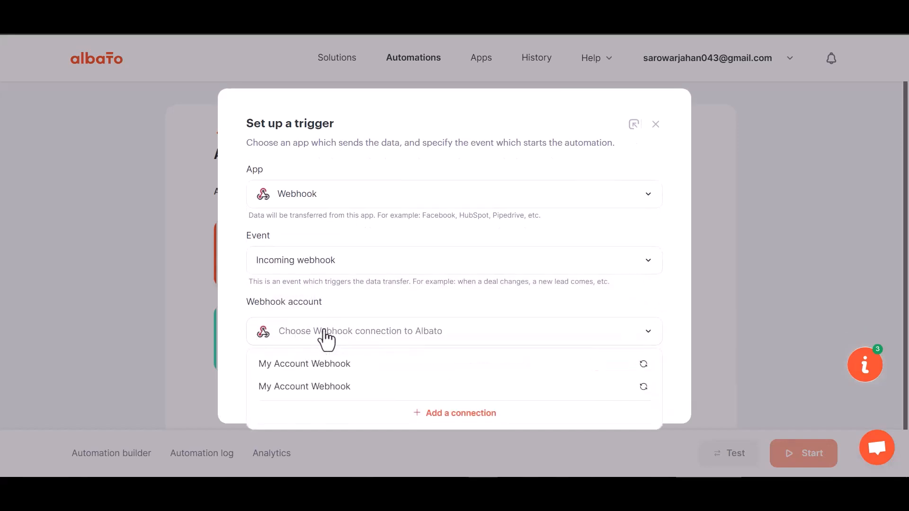
{"action": "left_click", "coordinate": [330, 370]}
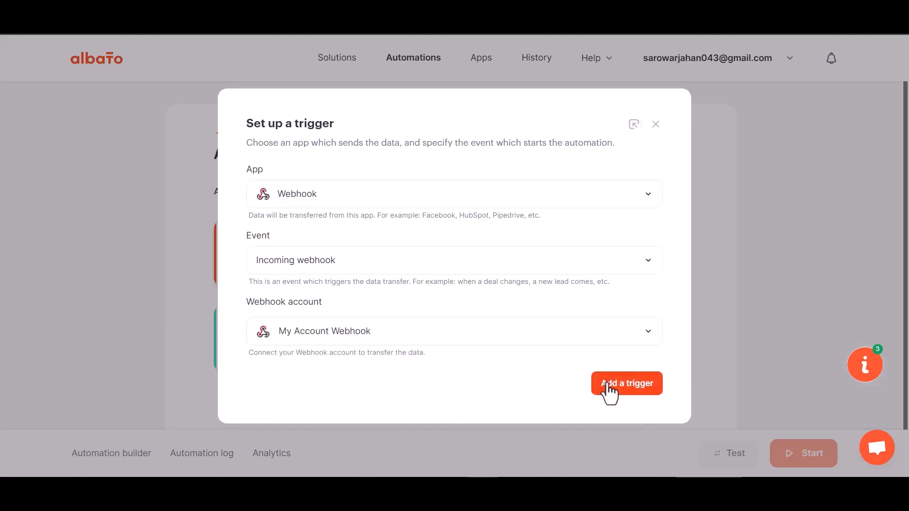
{"action": "left_click", "coordinate": [608, 384]}
Copy the generated webhook URL and wait for incoming webhook data.
{"action": "left_click", "coordinate": [613, 255]}
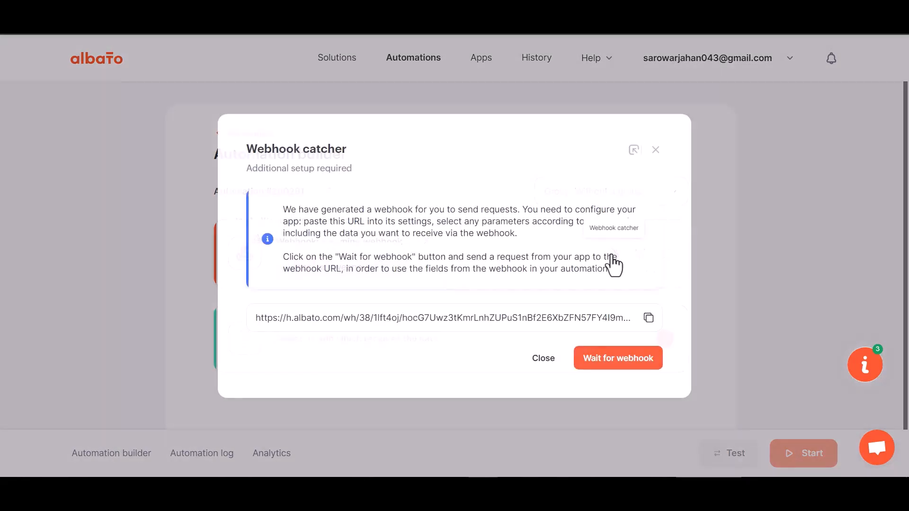
{"action": "left_click", "coordinate": [650, 318]}
{"action": "left_click", "coordinate": [613, 360]}
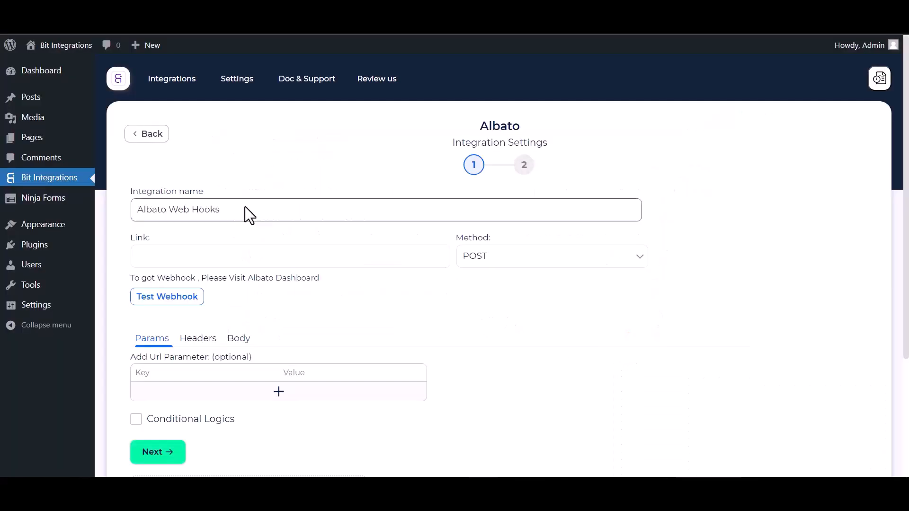
Paste the Albato webhook URL into Link and send all data as application/json.
{"action": "left_click", "coordinate": [219, 263]}
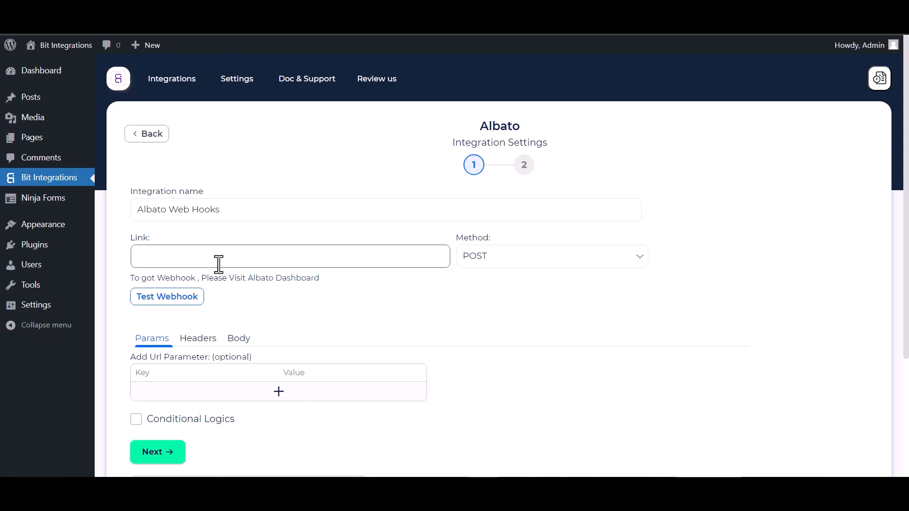
{"action": "key", "text": "ctrl+v"}
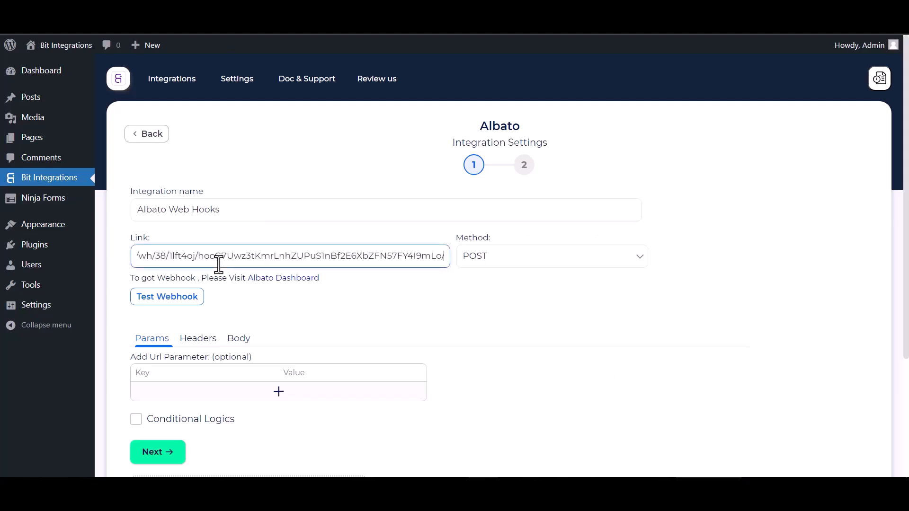
{"action": "left_click", "coordinate": [241, 346]}
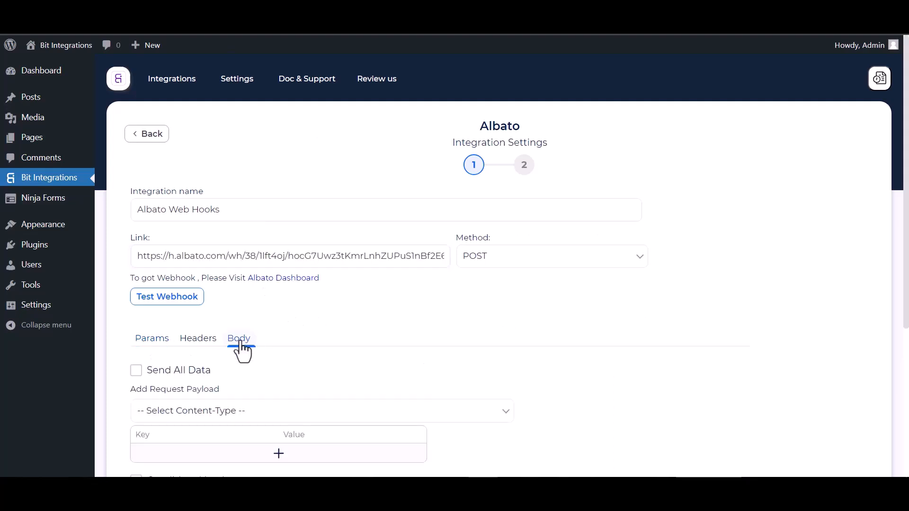
{"action": "left_click", "coordinate": [156, 369]}
{"action": "scroll", "coordinate": [219, 377], "scroll_direction": "down", "scroll_amount": 3}
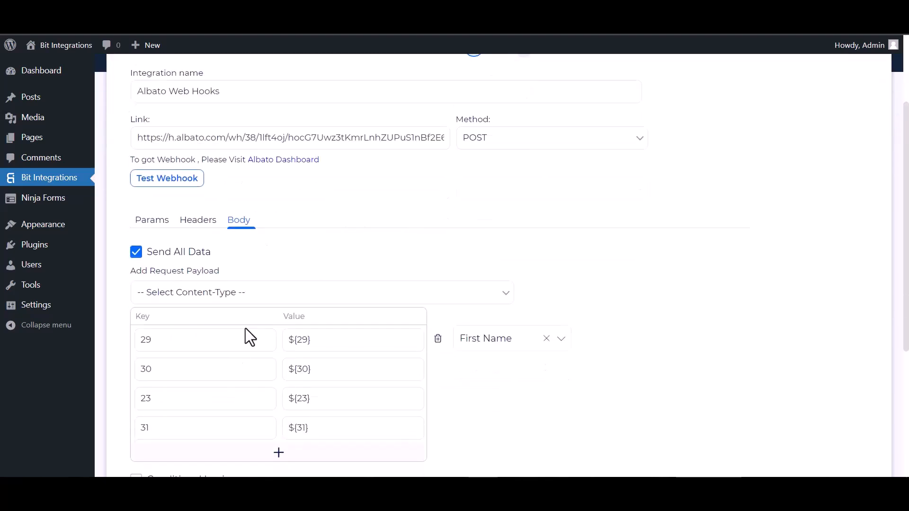
{"action": "left_click", "coordinate": [252, 296]}
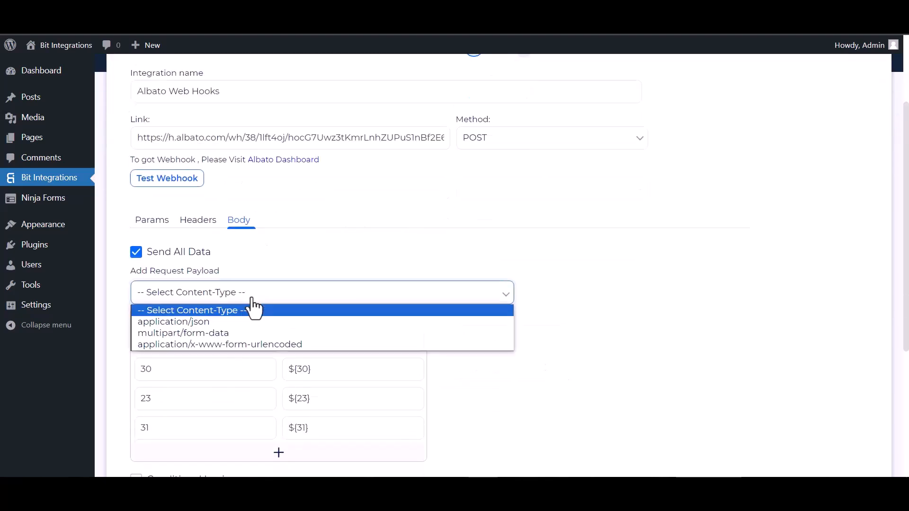
{"action": "left_click", "coordinate": [188, 323]}
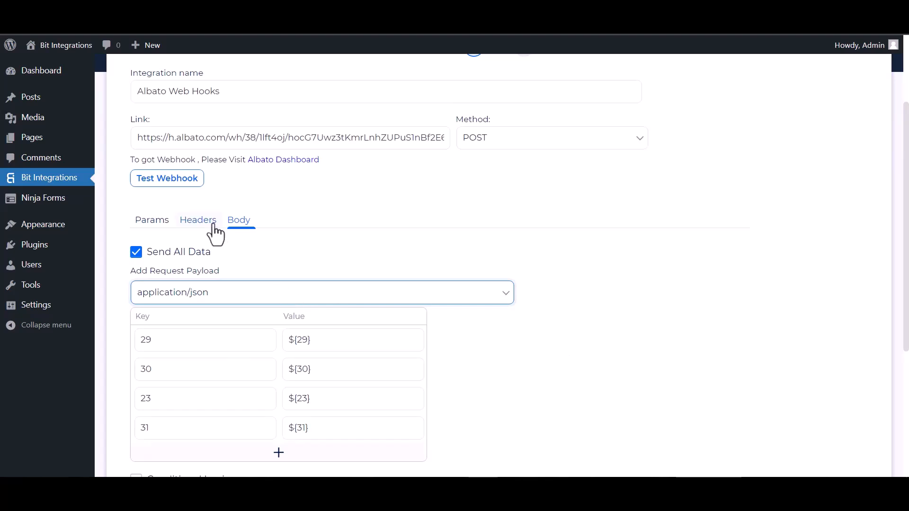
Test the webhook, toggle conditional logic on and back off, then continue.
{"action": "scroll", "coordinate": [208, 237], "scroll_direction": "up", "scroll_amount": 2}
{"action": "left_click", "coordinate": [173, 242]}
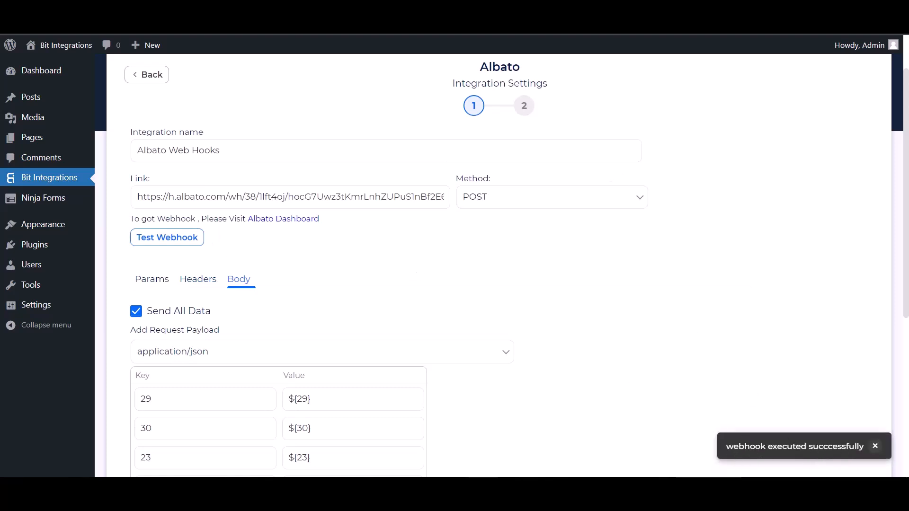
{"action": "scroll", "coordinate": [134, 308], "scroll_direction": "down", "scroll_amount": 5}
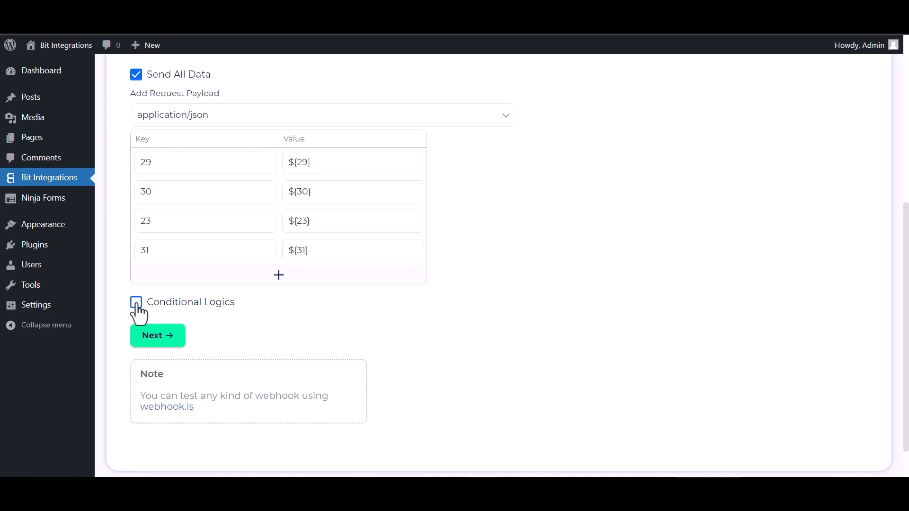
{"action": "left_click", "coordinate": [135, 304]}
{"action": "scroll", "coordinate": [223, 348], "scroll_direction": "down", "scroll_amount": 1}
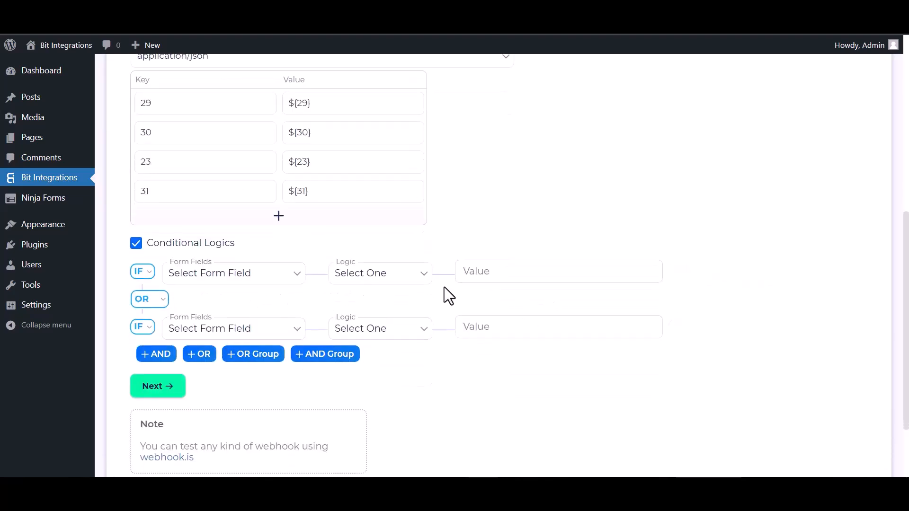
{"action": "left_click", "coordinate": [140, 243]}
{"action": "left_click", "coordinate": [161, 299]}
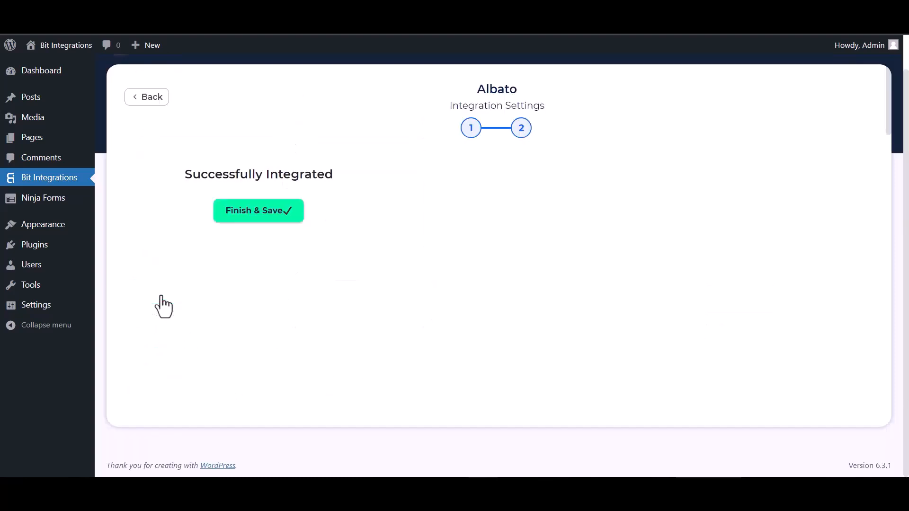
Save the Bit Integrations integration and choose MailChimp as Albato's receiving app.
{"action": "left_click", "coordinate": [469, 216]}
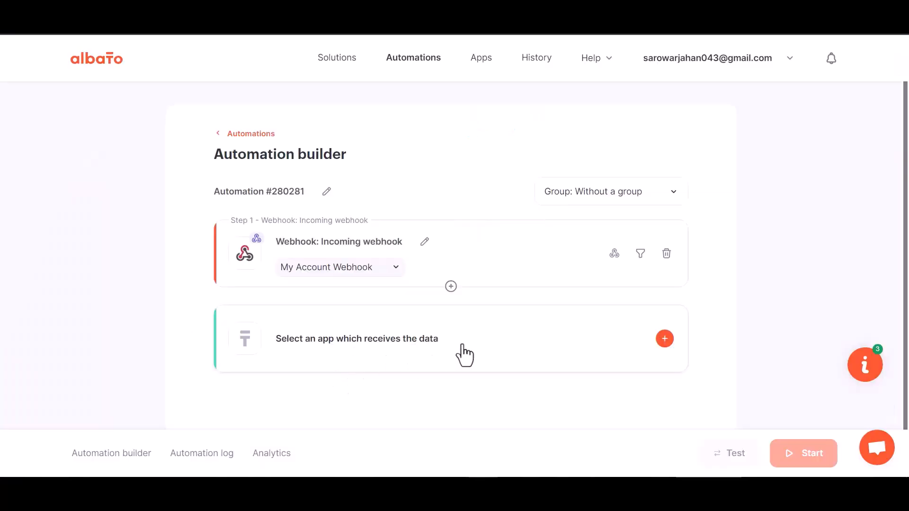
{"action": "left_click", "coordinate": [465, 348]}
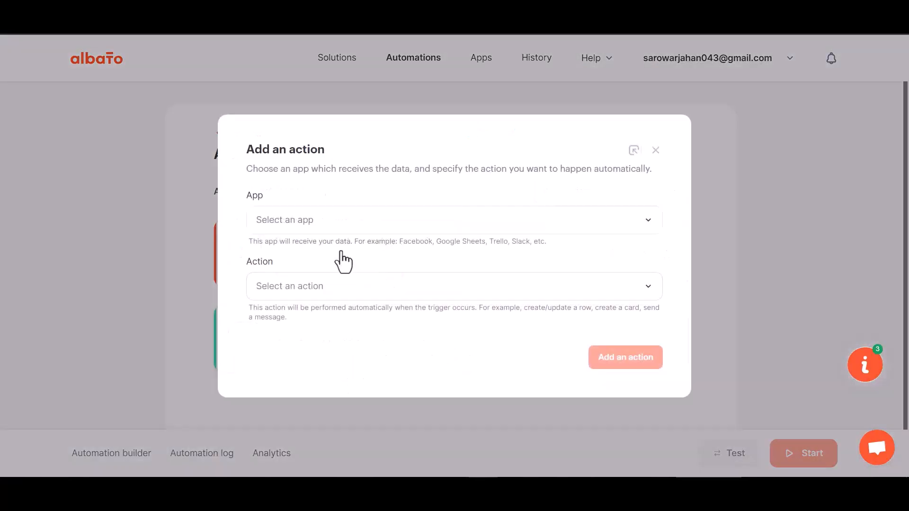
{"action": "left_click", "coordinate": [306, 225]}
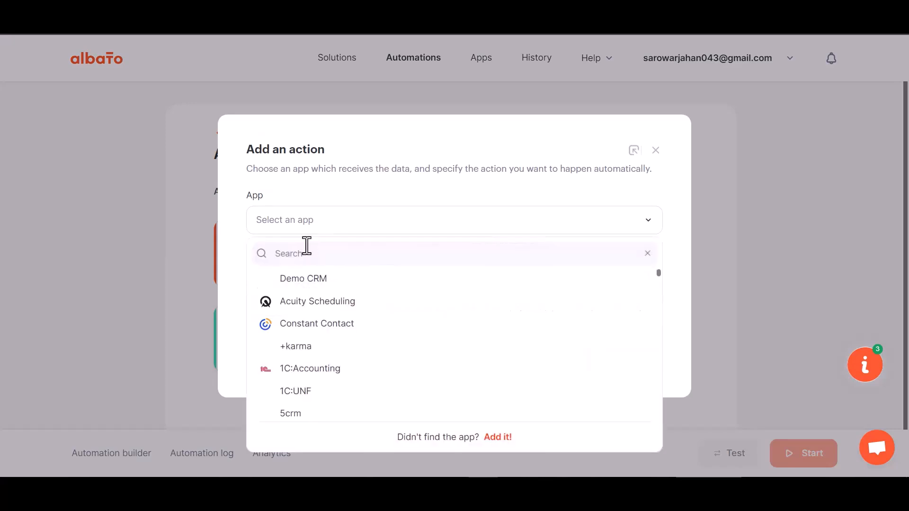
{"action": "type", "text": "mail"}
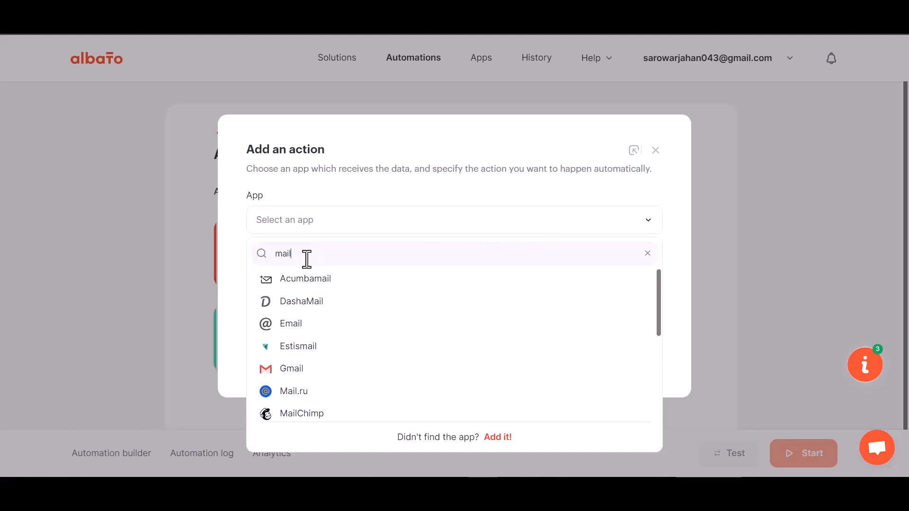
{"action": "type", "text": "c"}
{"action": "left_click", "coordinate": [312, 280]}
Choose the Add subscriber to the list action and start a new MailChimp account connection.
{"action": "left_click", "coordinate": [325, 298]}
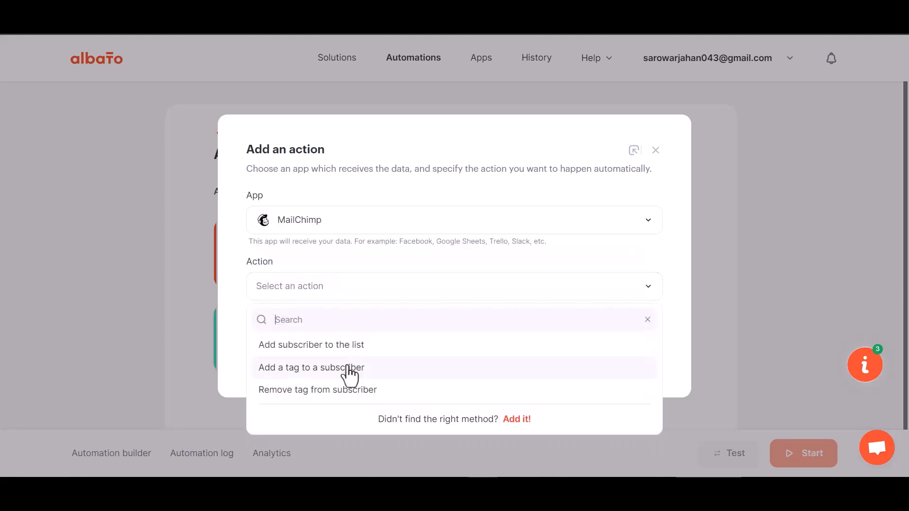
{"action": "left_click", "coordinate": [348, 349]}
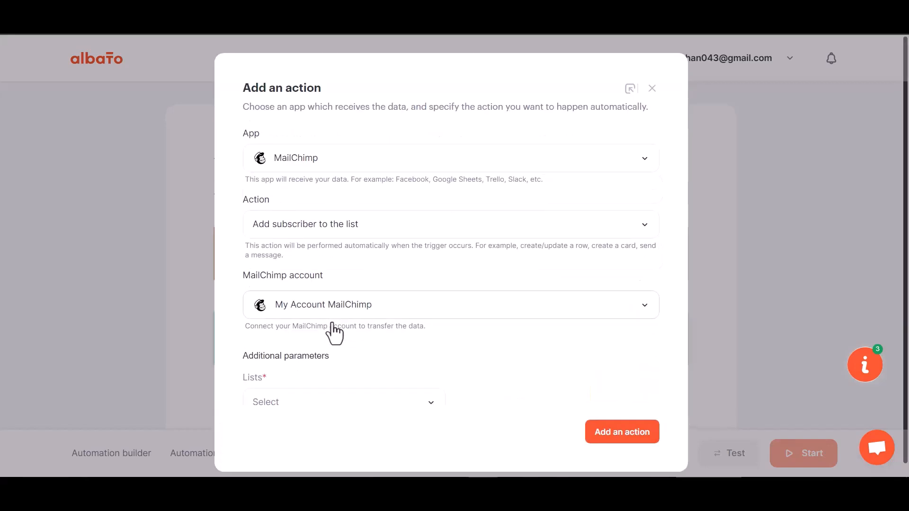
{"action": "left_click", "coordinate": [376, 313]}
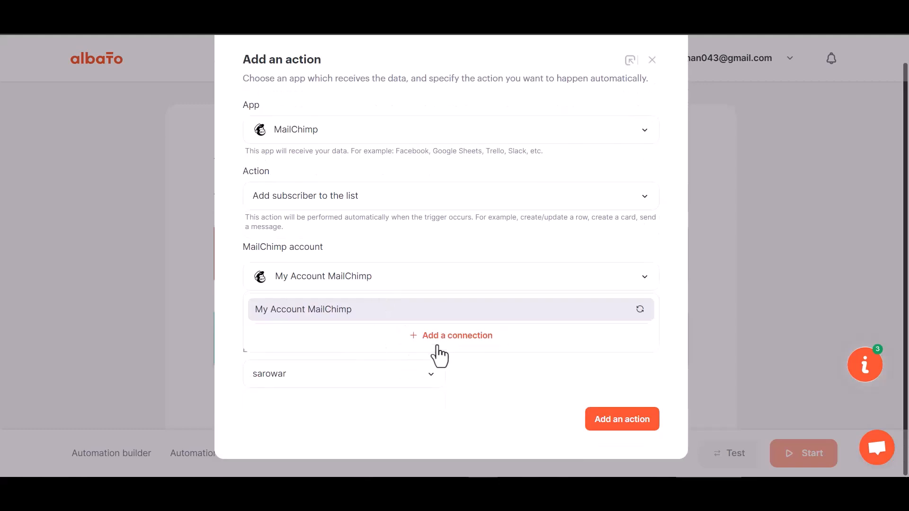
{"action": "left_click", "coordinate": [434, 342]}
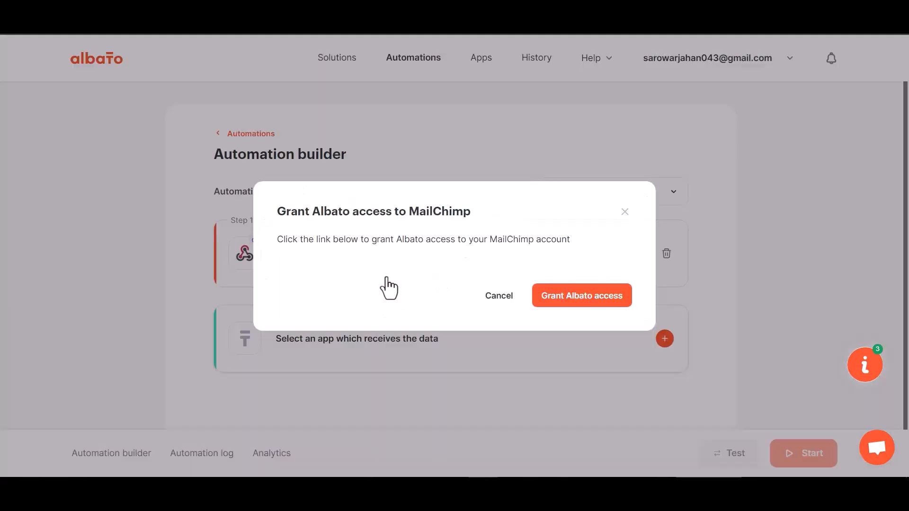
Log in to Mailchimp in the authorization popup and allow Albato access.
{"action": "left_click", "coordinate": [573, 301]}
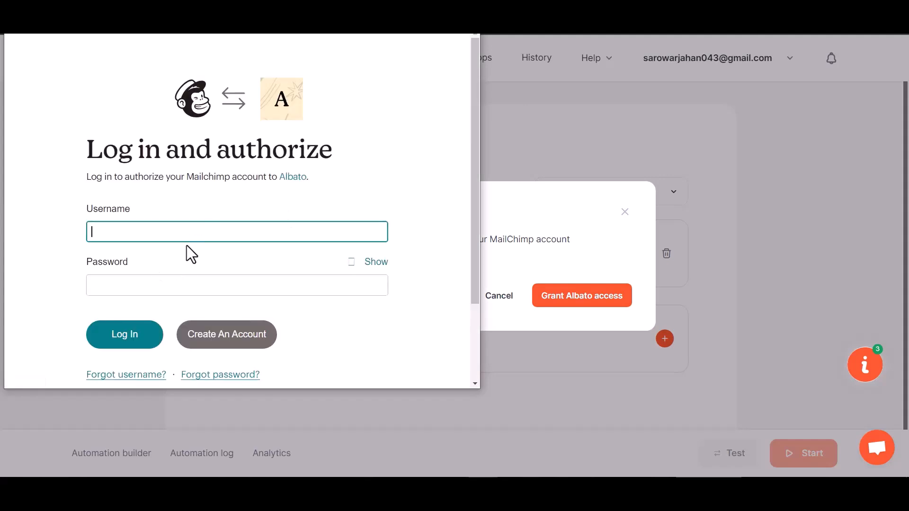
{"action": "left_click", "coordinate": [129, 344]}
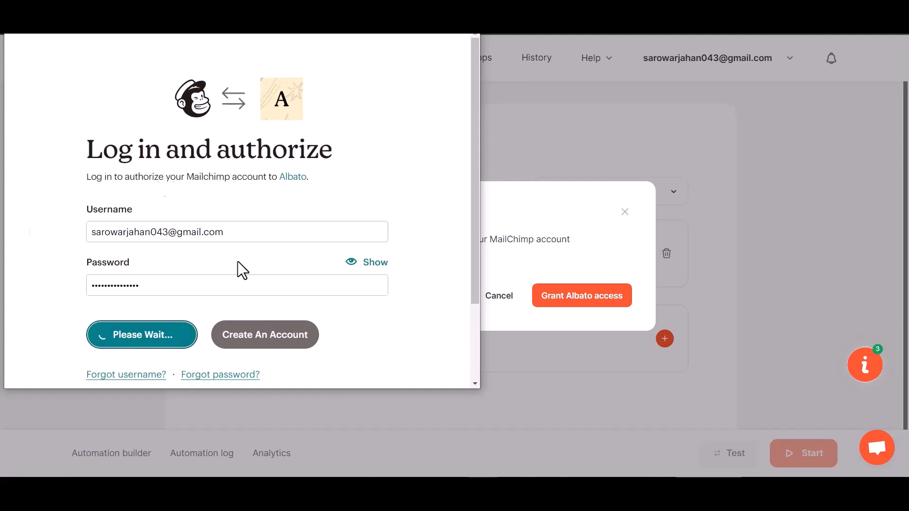
{"action": "scroll", "coordinate": [238, 265], "scroll_direction": "down", "scroll_amount": 3}
{"action": "left_click", "coordinate": [38, 355]}
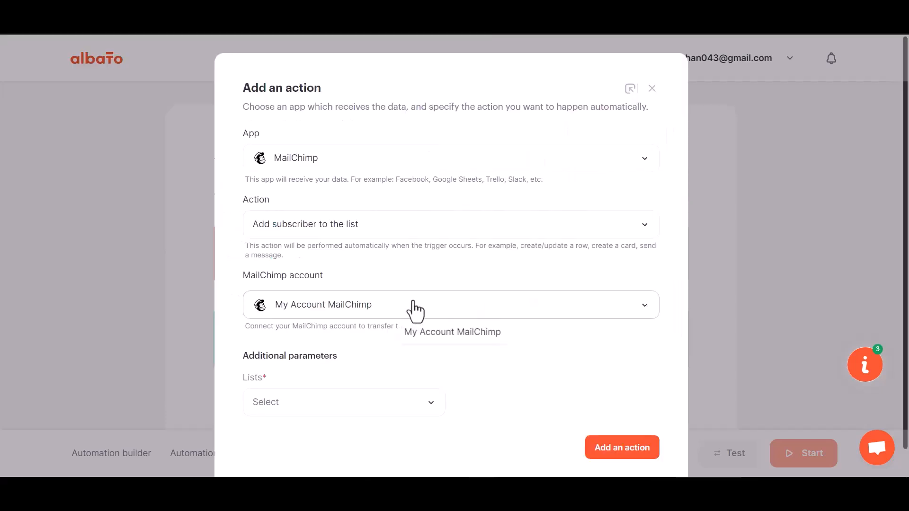
{"action": "scroll", "coordinate": [413, 305], "scroll_direction": "down", "scroll_amount": 1}
Select the sarowar audience list and continue to the action's field mapping.
{"action": "left_click", "coordinate": [348, 385]}
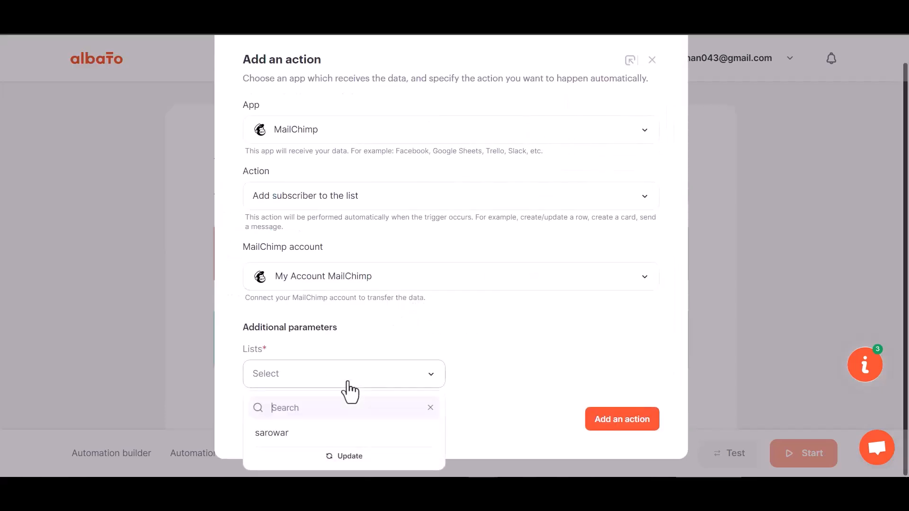
{"action": "left_click", "coordinate": [313, 429]}
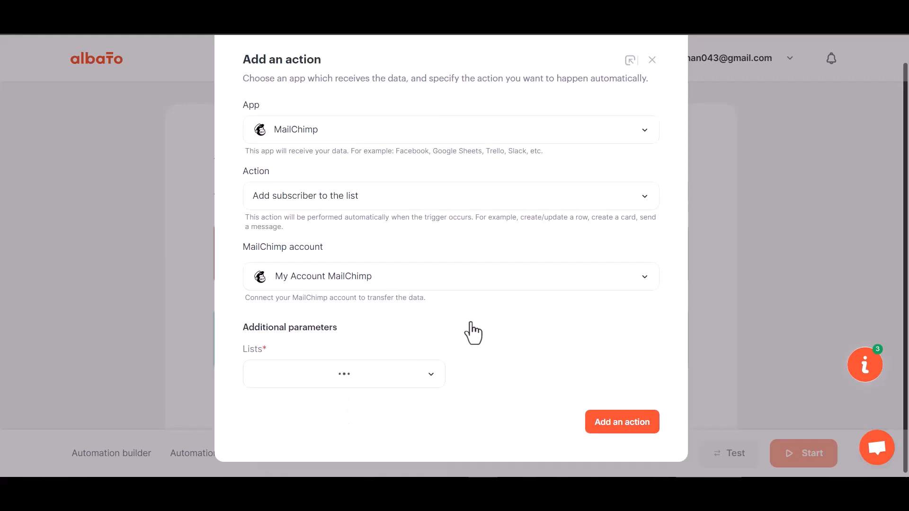
{"action": "left_click", "coordinate": [630, 427]}
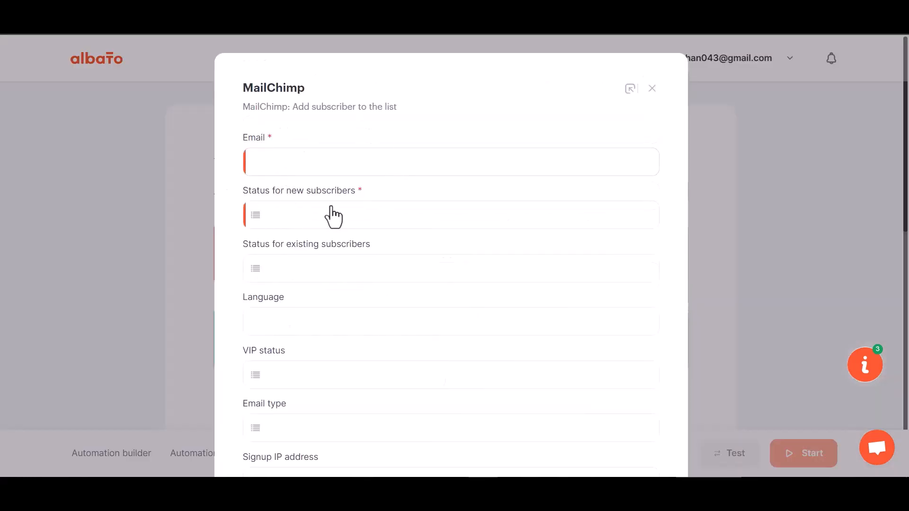
Map Email to webhook field 23 and set new subscribers' status to Subscribed.
{"action": "left_click", "coordinate": [322, 175]}
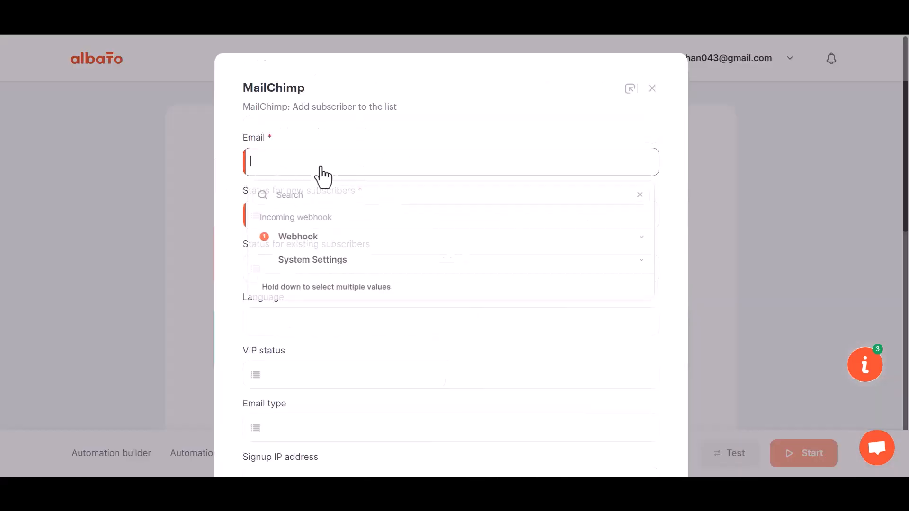
{"action": "left_click", "coordinate": [316, 241]}
{"action": "left_click", "coordinate": [293, 349]}
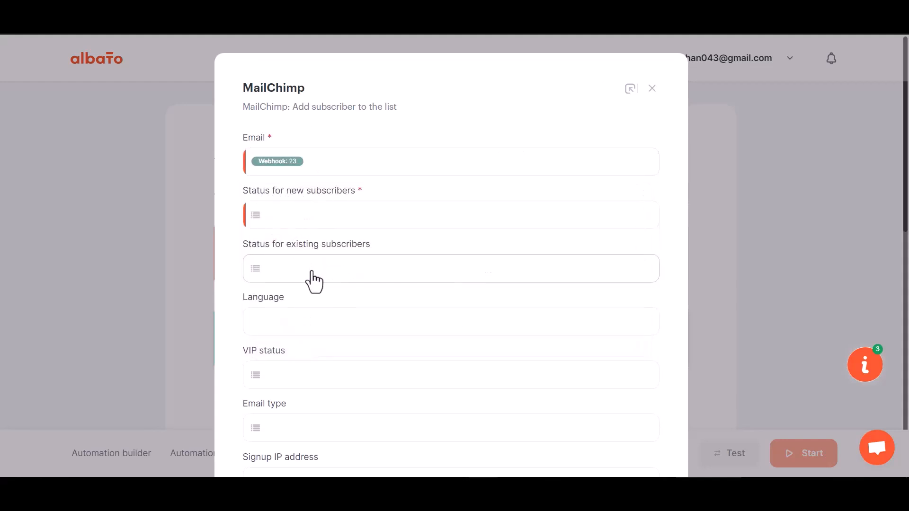
{"action": "scroll", "coordinate": [312, 284], "scroll_direction": "down", "scroll_amount": 2}
{"action": "scroll", "coordinate": [311, 299], "scroll_direction": "down", "scroll_amount": 2}
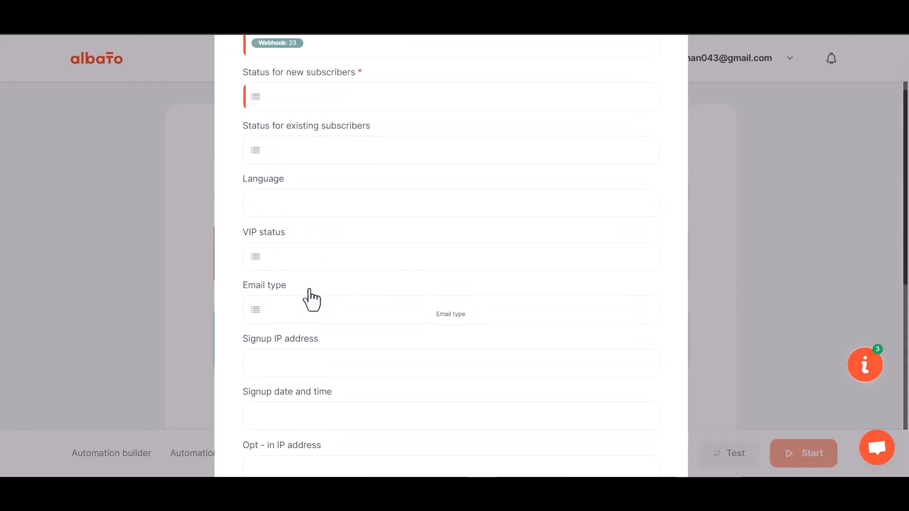
{"action": "left_click", "coordinate": [315, 97]}
{"action": "left_click", "coordinate": [320, 182]}
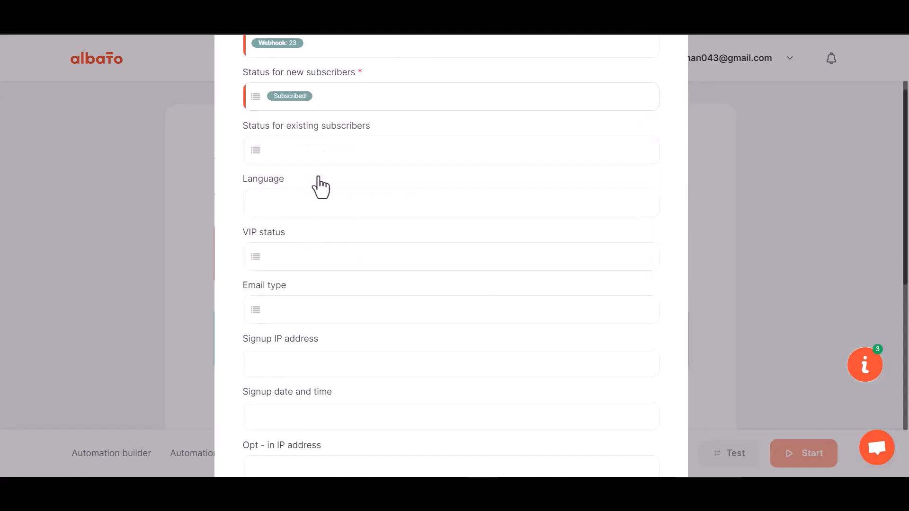
Map First Name to webhook field 29 and Last Name to webhook field 30.
{"action": "scroll", "coordinate": [341, 284], "scroll_direction": "down", "scroll_amount": 10}
{"action": "scroll", "coordinate": [340, 287], "scroll_direction": "down", "scroll_amount": 2}
{"action": "left_click", "coordinate": [300, 222]}
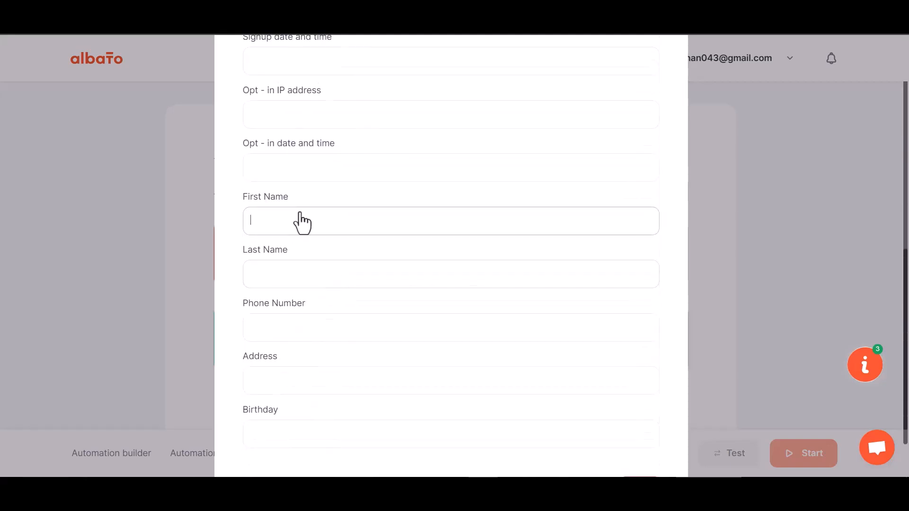
{"action": "left_click", "coordinate": [306, 297]}
{"action": "scroll", "coordinate": [296, 407], "scroll_direction": "down", "scroll_amount": 2}
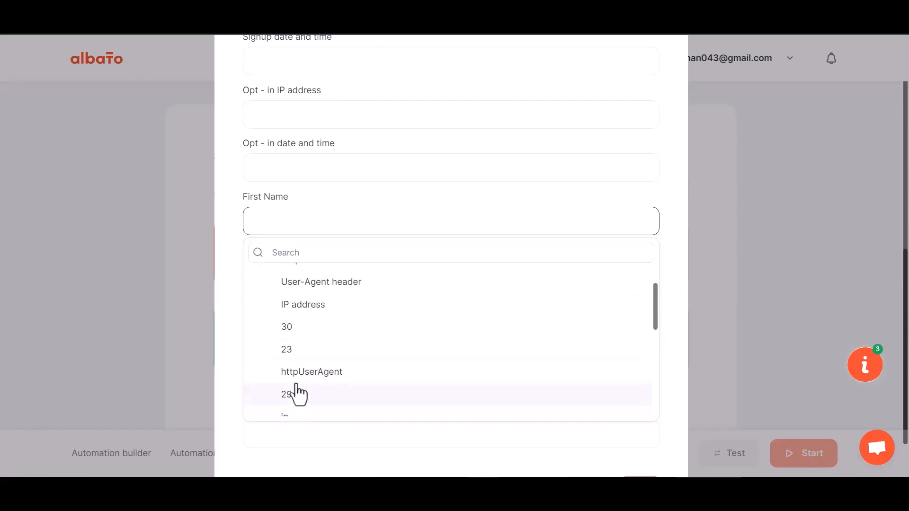
{"action": "left_click", "coordinate": [297, 391]}
{"action": "left_click", "coordinate": [302, 281]}
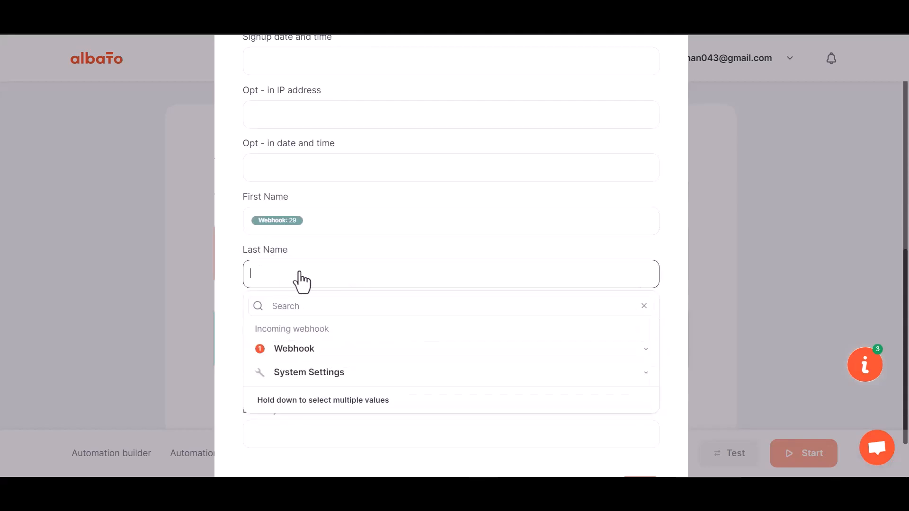
{"action": "left_click", "coordinate": [291, 351]}
{"action": "left_click", "coordinate": [308, 437]}
Map Phone Number to webhook field 31, save, and start the automation.
{"action": "scroll", "coordinate": [321, 314], "scroll_direction": "down", "scroll_amount": 2}
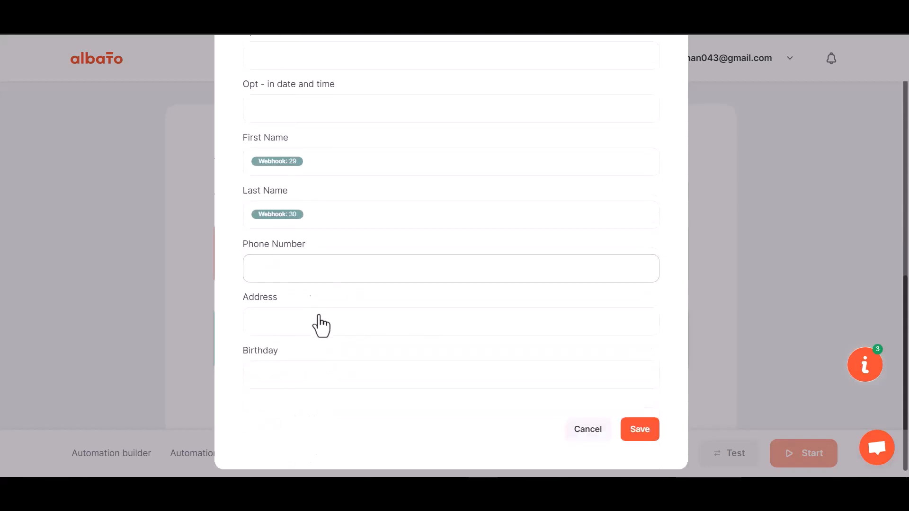
{"action": "left_click", "coordinate": [311, 273]}
{"action": "left_click", "coordinate": [298, 344]}
{"action": "scroll", "coordinate": [305, 433], "scroll_direction": "down", "scroll_amount": 4}
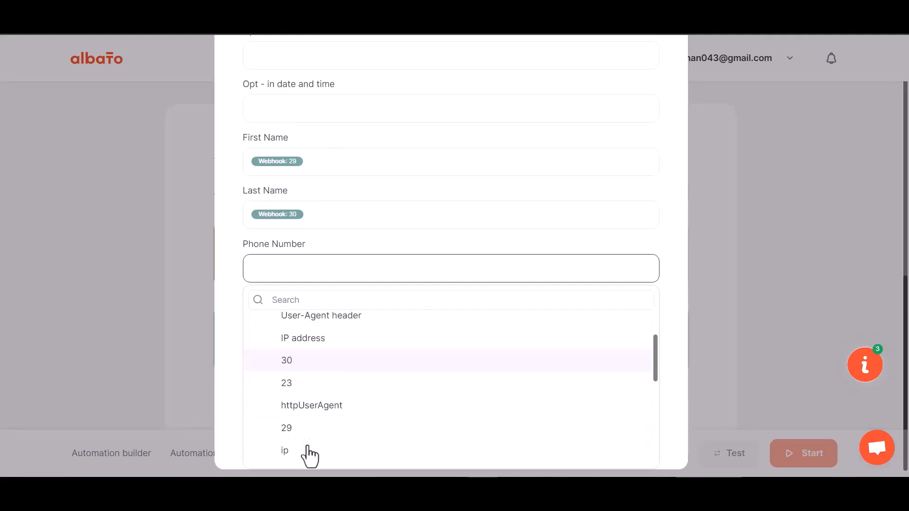
{"action": "left_click", "coordinate": [286, 369]}
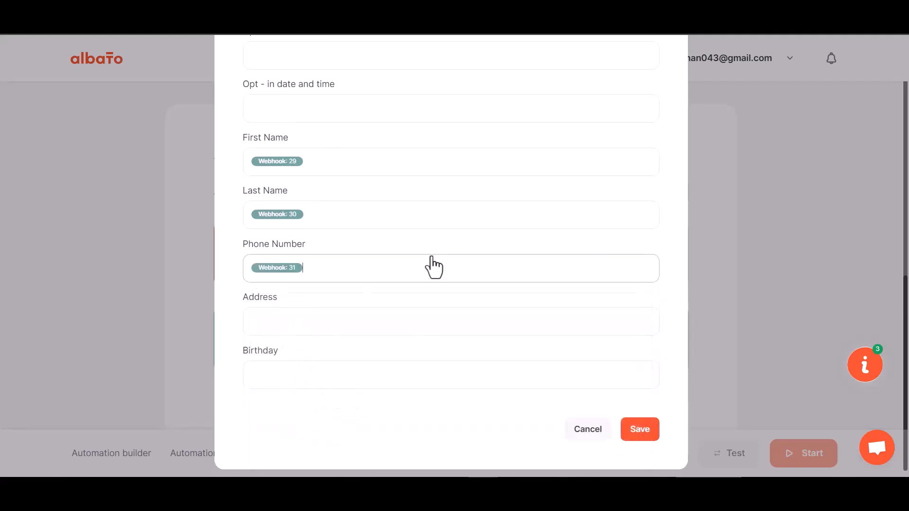
{"action": "left_click", "coordinate": [636, 423]}
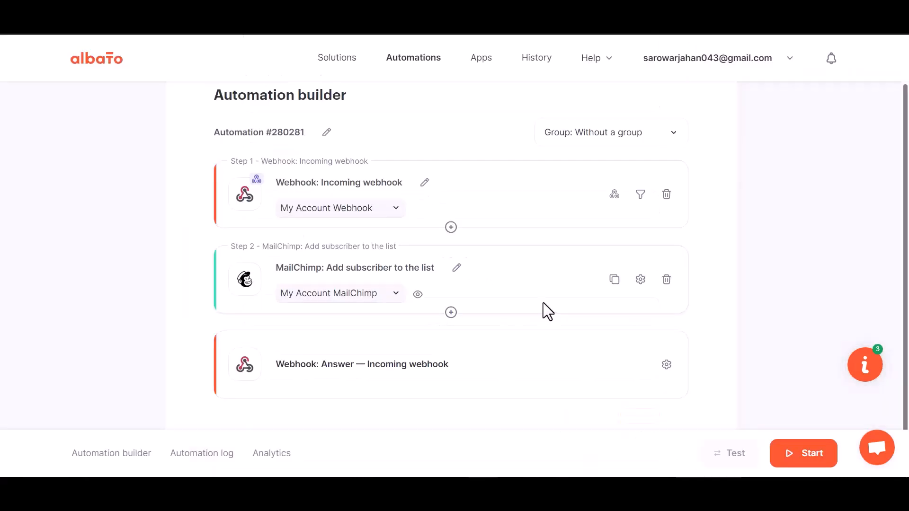
{"action": "left_click", "coordinate": [803, 461]}
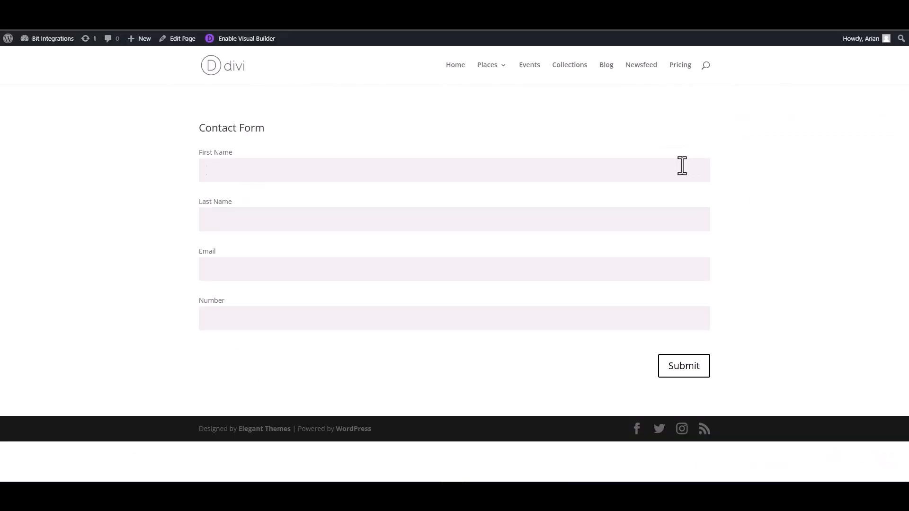
Submit the Divi contact form as Bit Integrations with a test email and phone number, then highlight the thank-you message.
{"action": "left_click", "coordinate": [681, 166]}
{"action": "type", "text": "Bit"}
{"action": "left_click", "coordinate": [644, 222]}
{"action": "type", "text": "Integrations"}
{"action": "left_click", "coordinate": [648, 270]}
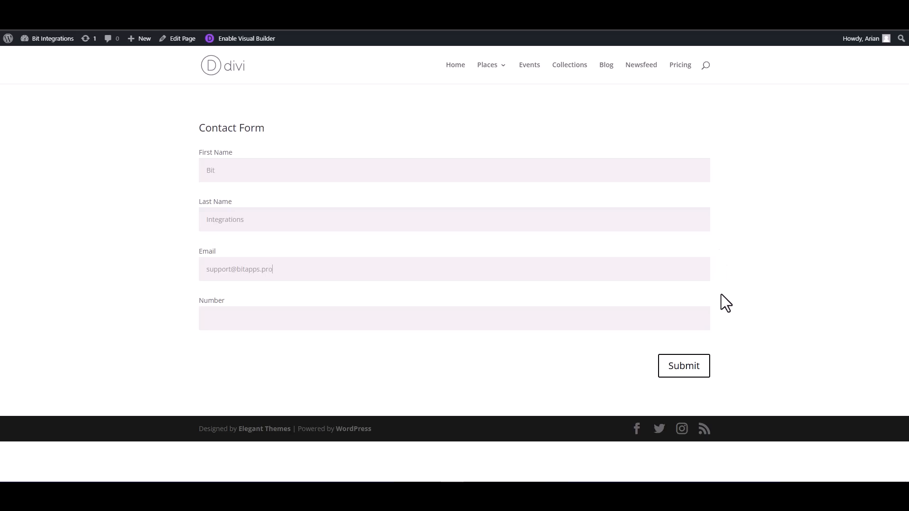
{"action": "left_click", "coordinate": [663, 320]}
{"action": "type", "text": "444555666"}
{"action": "left_click", "coordinate": [691, 365]}
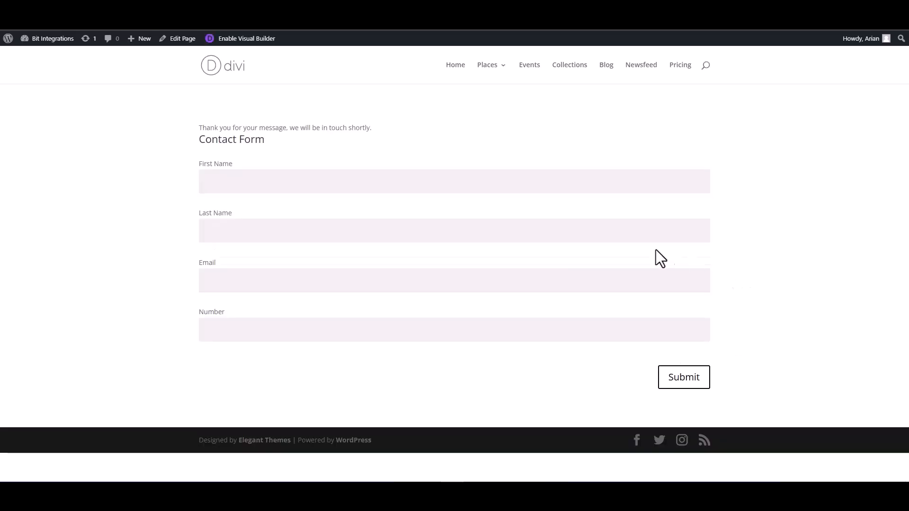
{"action": "left_click_drag", "start_coordinate": [371, 127], "coordinate": [198, 128]}
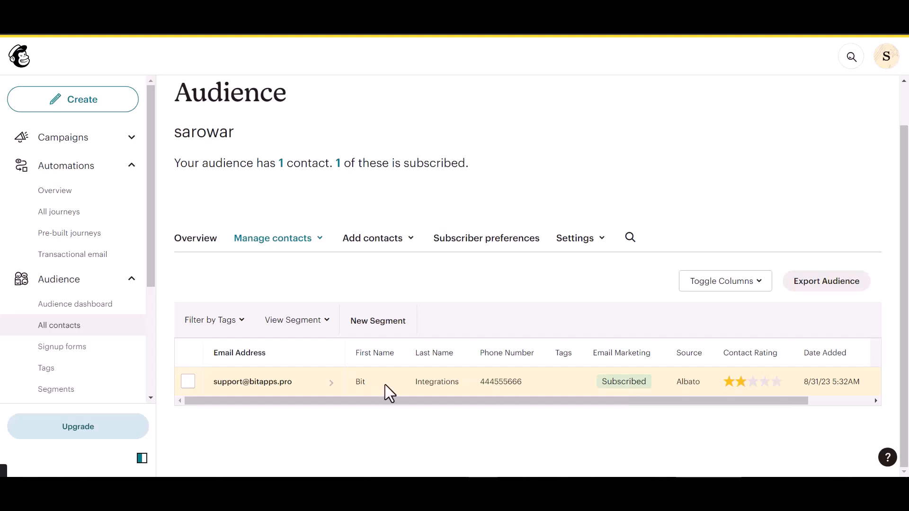